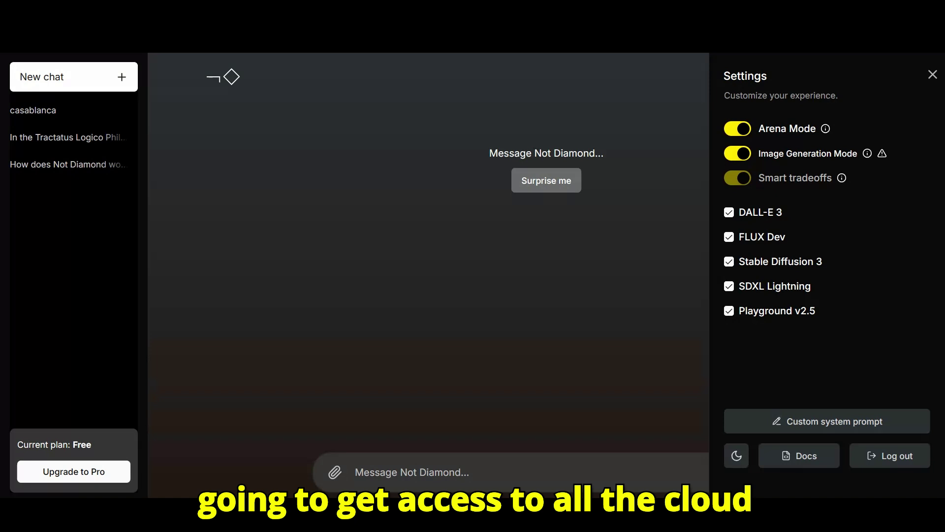
- Turn off Image Generation Mode and review the list of available text models
{"action": "left_click", "coordinate": [737, 152]}
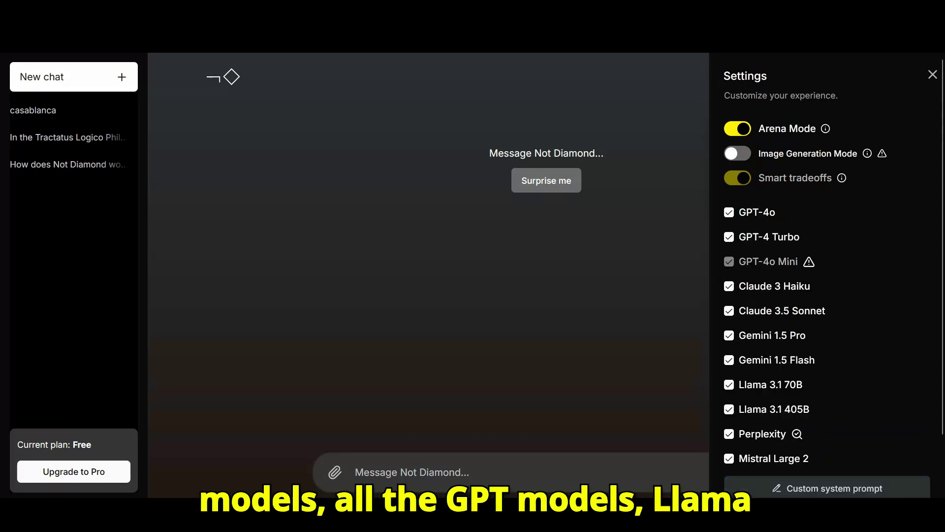
{"action": "scroll", "coordinate": [827, 296], "scroll_direction": "down", "scroll_amount": 2}
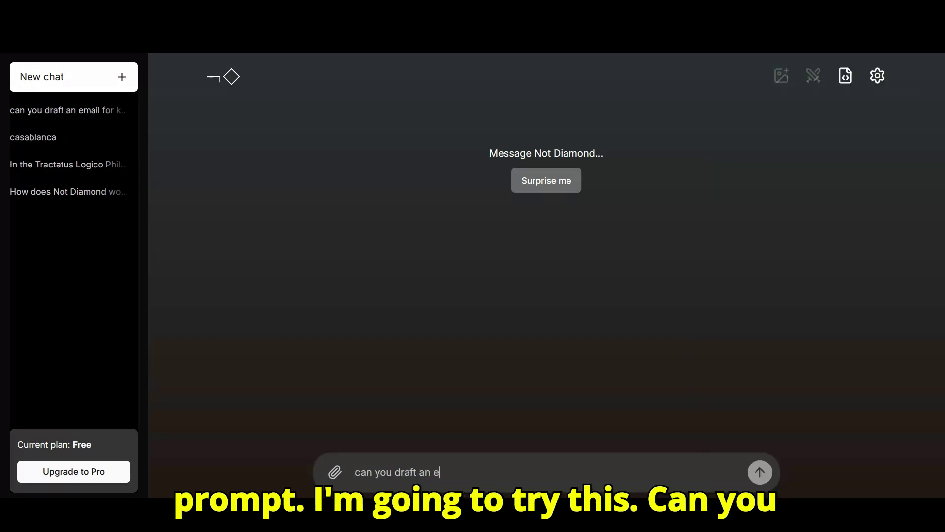
- Ask the chatbot to draft a friendly email, and submit the pasted PromeAI collaboration message with the request
{"action": "type", "text": "mail for me keep"}
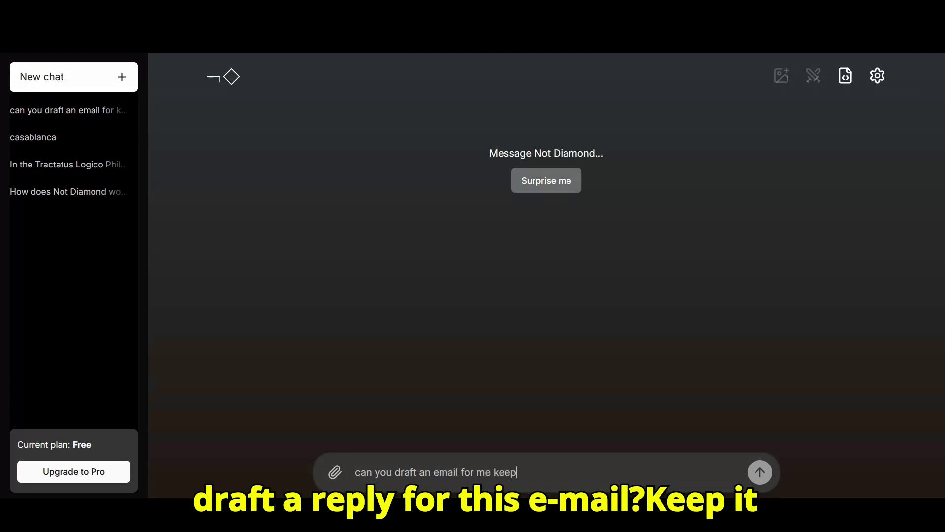
{"action": "type", "text": " it frie"}
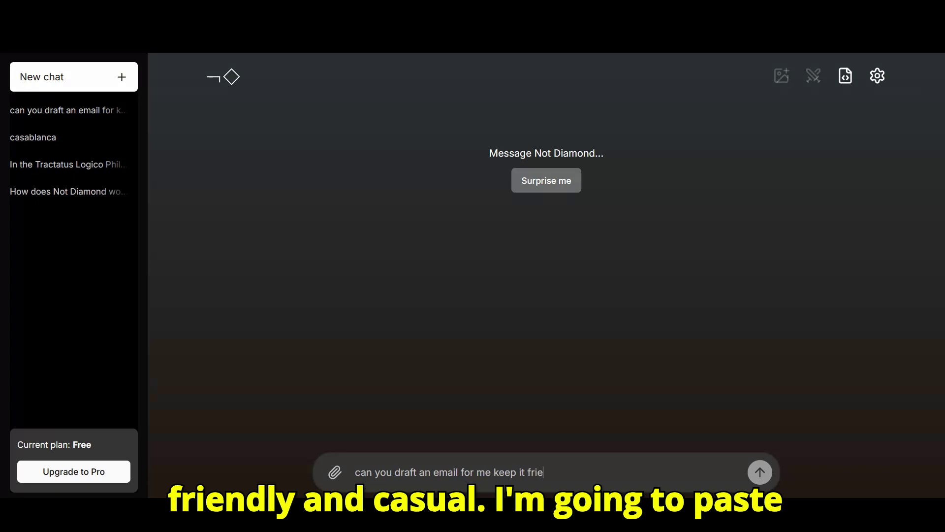
{"action": "type", "text": "ndly"}
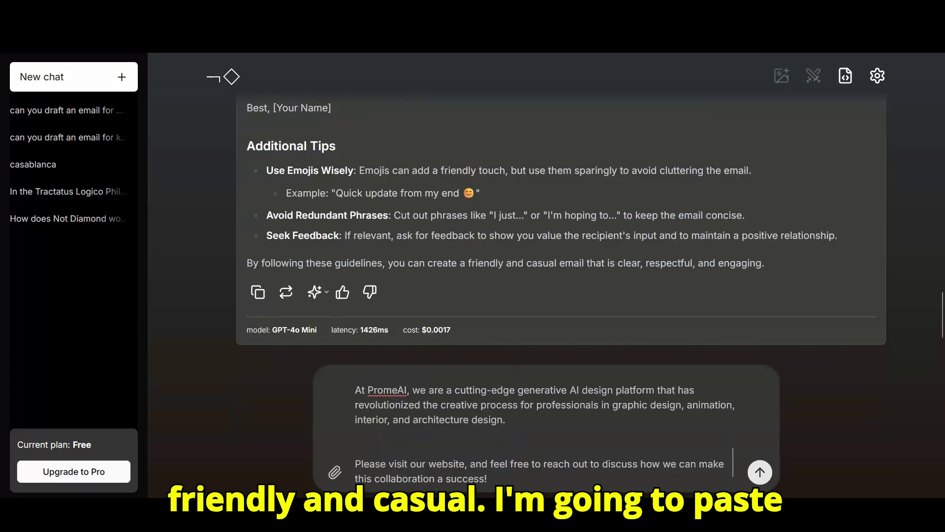
{"action": "key", "text": "Return"}
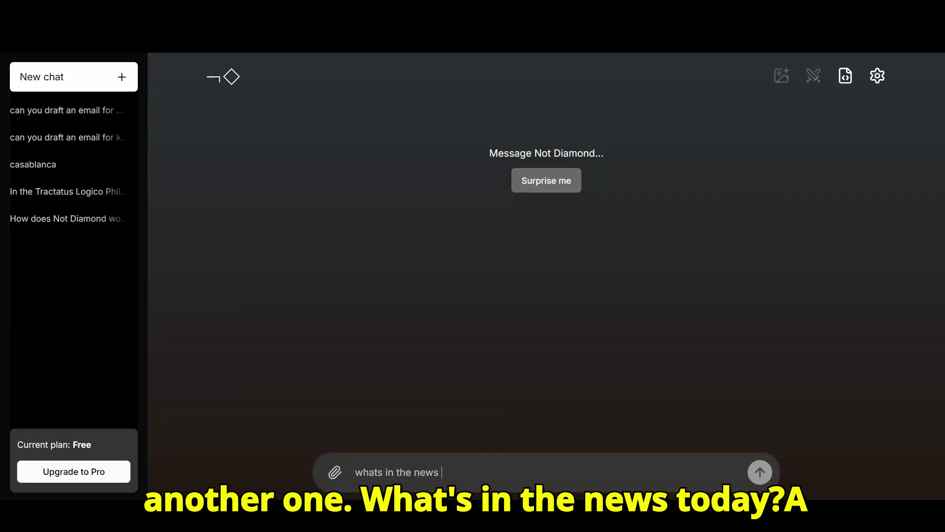
- Submit the prompt "whats in the news today" in a new chat and read through the answer
{"action": "type", "text": "tod"}
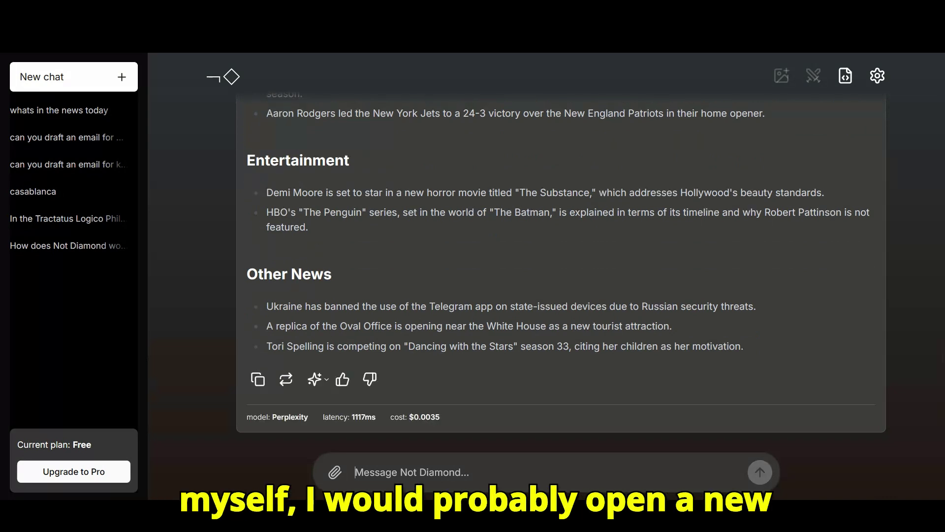
{"action": "scroll", "coordinate": [561, 261], "scroll_direction": "up", "scroll_amount": 15}
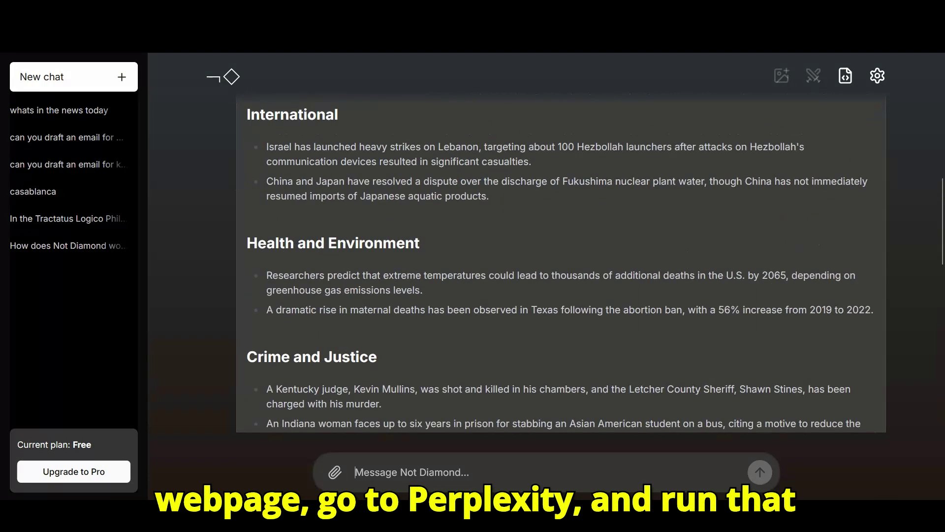
{"action": "scroll", "coordinate": [562, 261], "scroll_direction": "down", "scroll_amount": 4}
{"action": "scroll", "coordinate": [561, 261], "scroll_direction": "up", "scroll_amount": 3}
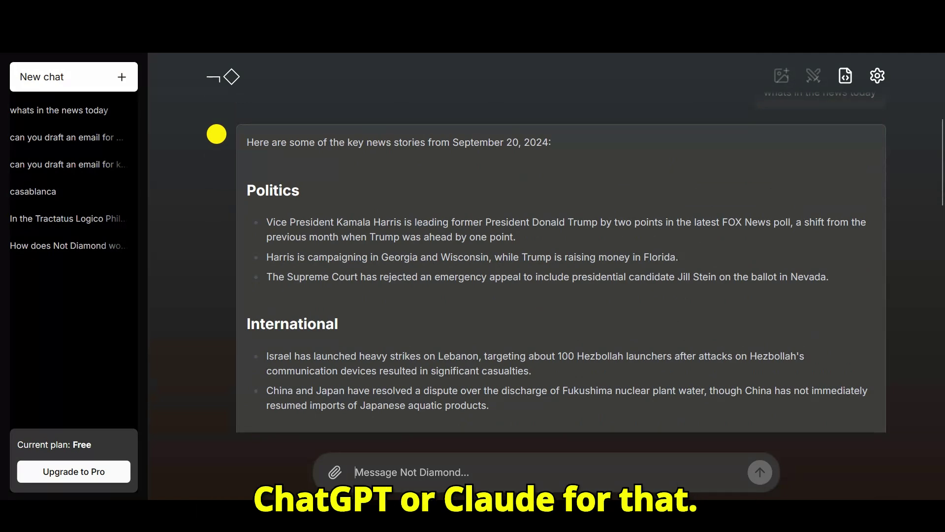
{"action": "scroll", "coordinate": [561, 260], "scroll_direction": "down", "scroll_amount": 3}
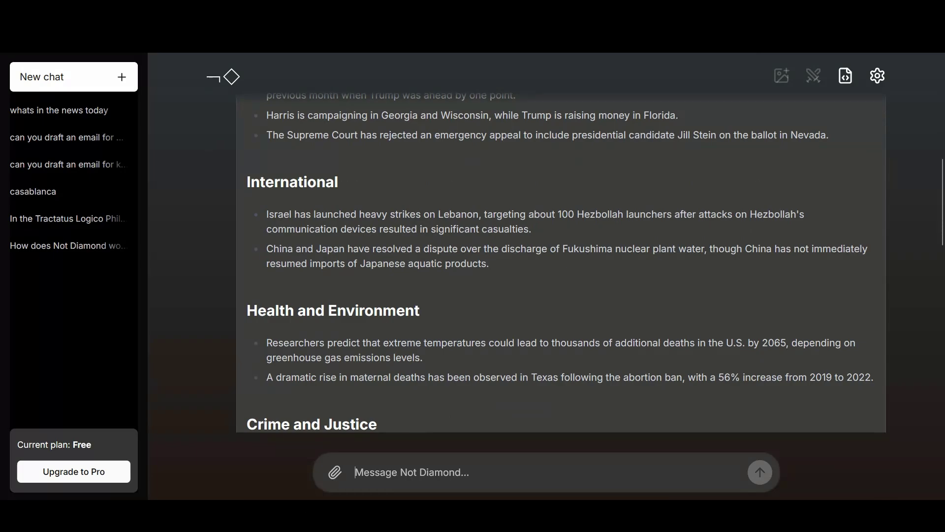
- Copy the news article text, ask "write me a summary" of it in a new chat, and review the answer
{"action": "left_click_drag", "start_coordinate": [270, 130], "coordinate": [397, 364]}
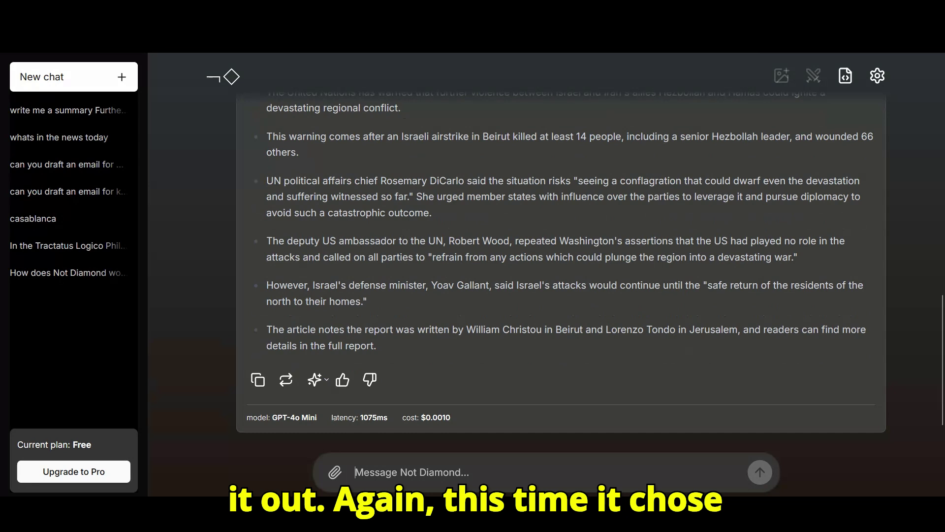
{"action": "scroll", "coordinate": [562, 265], "scroll_direction": "up", "scroll_amount": 3}
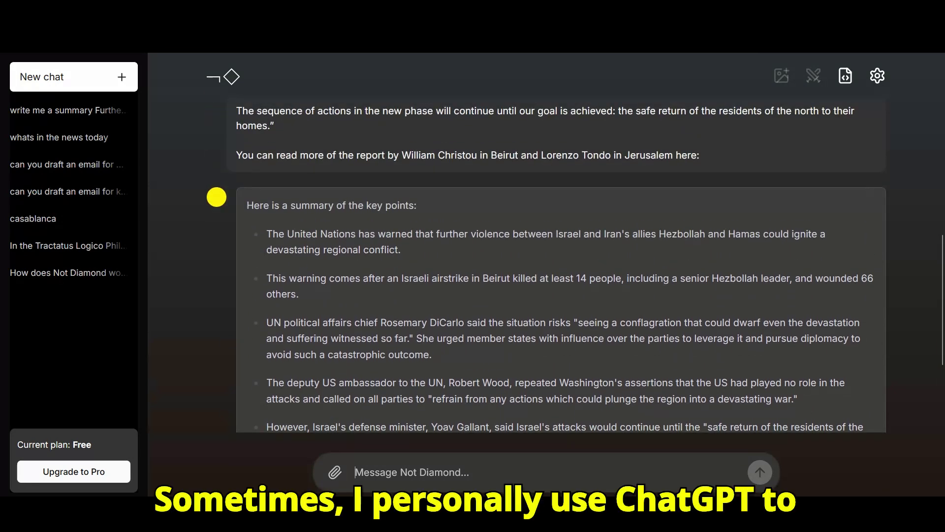
{"action": "scroll", "coordinate": [562, 266], "scroll_direction": "down", "scroll_amount": 3}
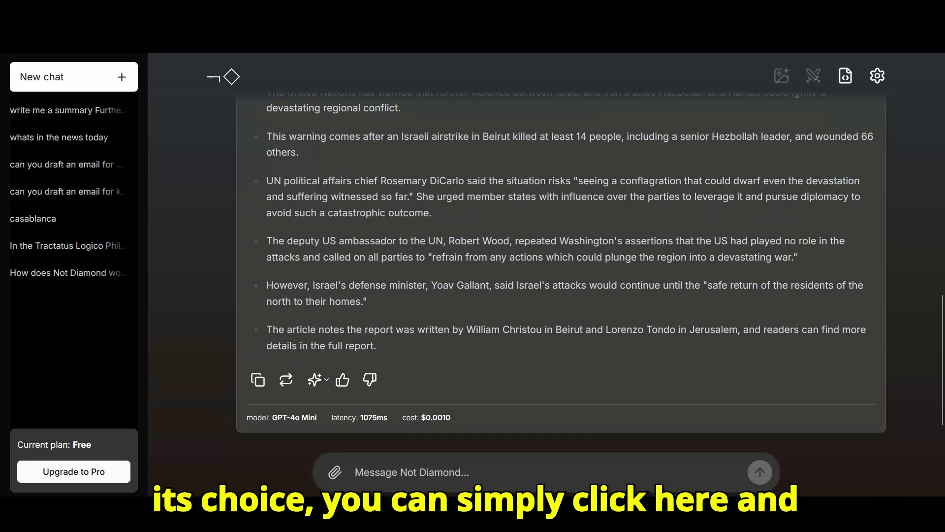
- Regenerate the article summary with Claude 3.5 Sonnet and give the new answer positive feedback
{"action": "left_click", "coordinate": [317, 380]}
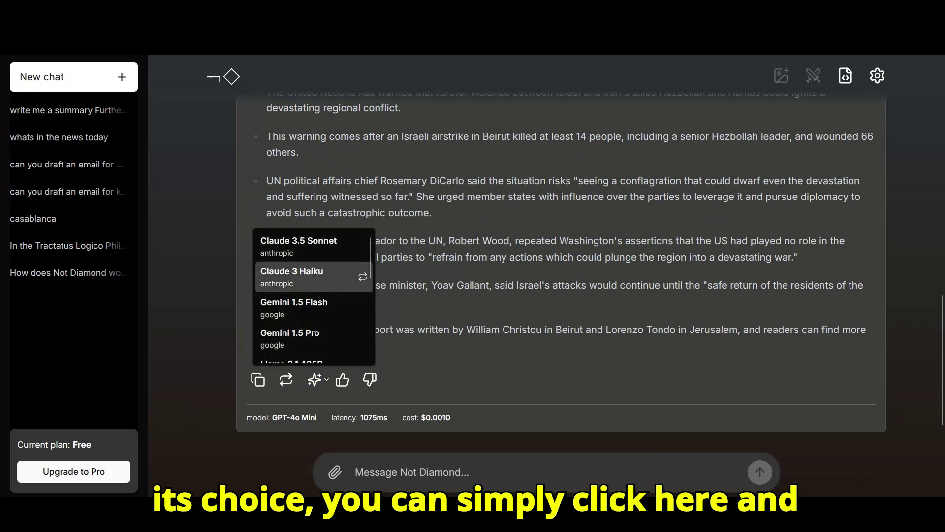
{"action": "scroll", "coordinate": [315, 308], "scroll_direction": "down", "scroll_amount": 4}
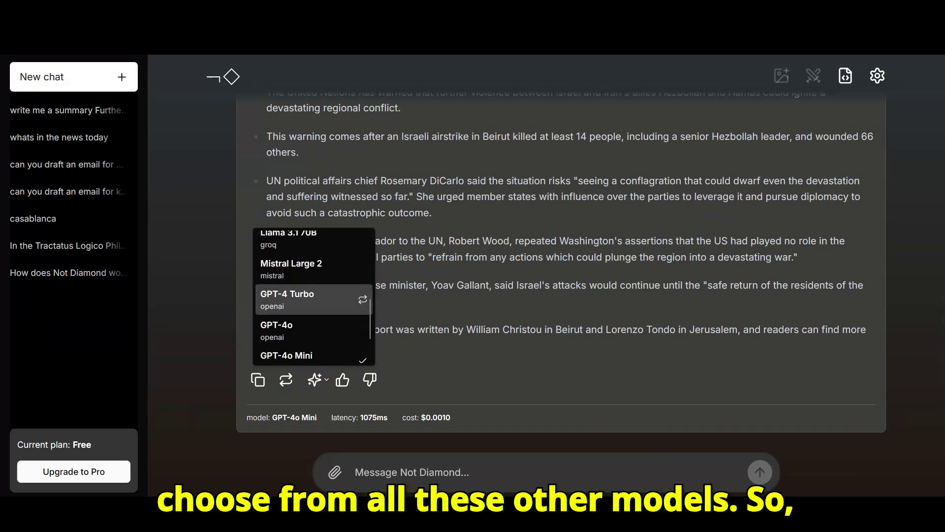
{"action": "key", "text": "Down"}
{"action": "key", "text": "Up"}
{"action": "key", "text": "Up"}
{"action": "key", "text": "Up"}
{"action": "key", "text": "Up"}
{"action": "key", "text": "Up"}
{"action": "key", "text": "Up"}
{"action": "key", "text": "Up"}
{"action": "key", "text": "Up"}
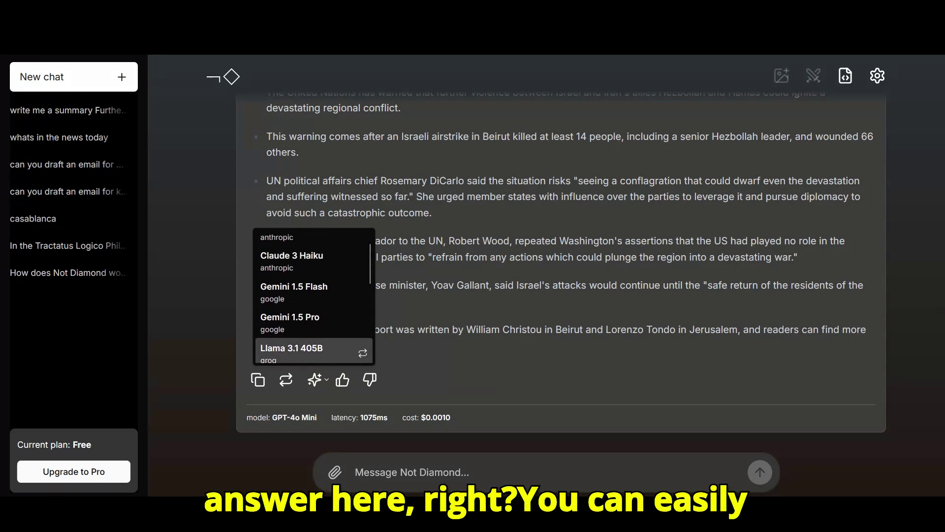
{"action": "key", "text": "Up"}
{"action": "key", "text": "Up"}
{"action": "key", "text": "Return"}
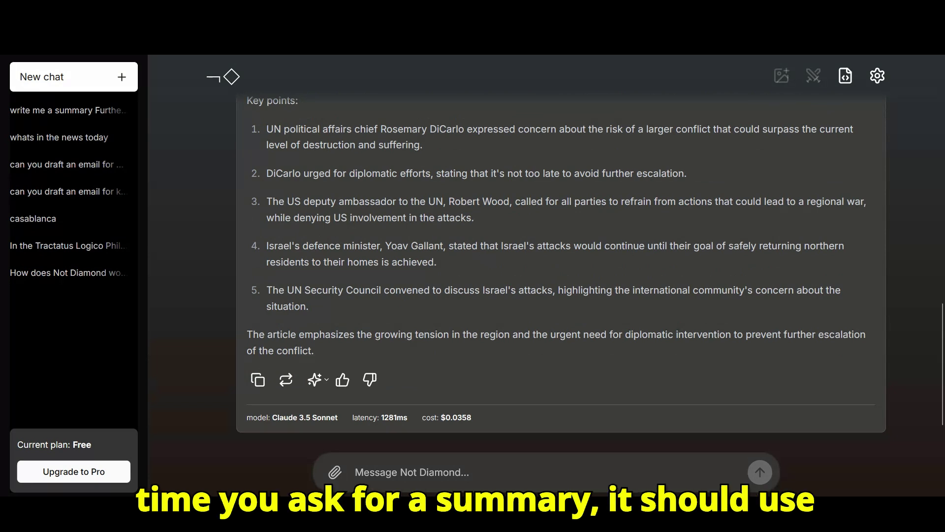
{"action": "left_click", "coordinate": [343, 381]}
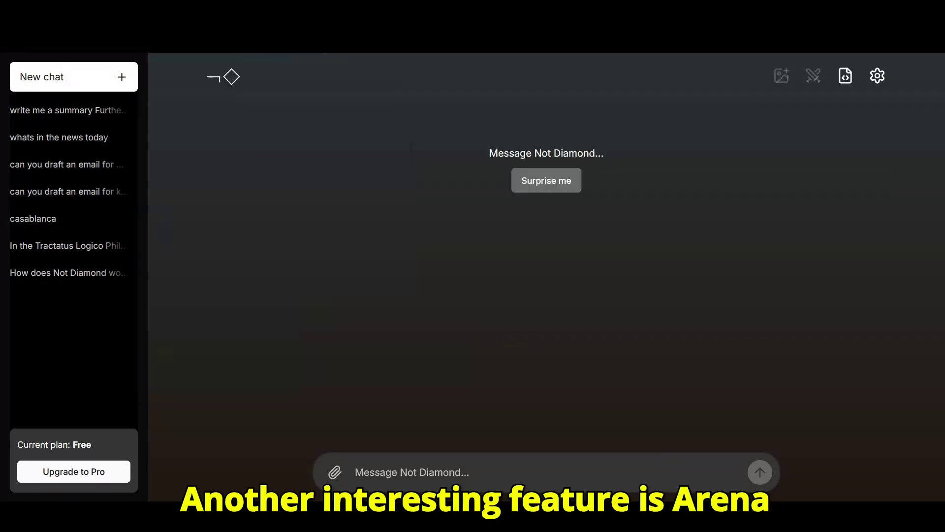
- Turn on Arena Mode and submit the prompt "Marketing method for a cloud kitchen" in the new chat
{"action": "left_click", "coordinate": [878, 76]}
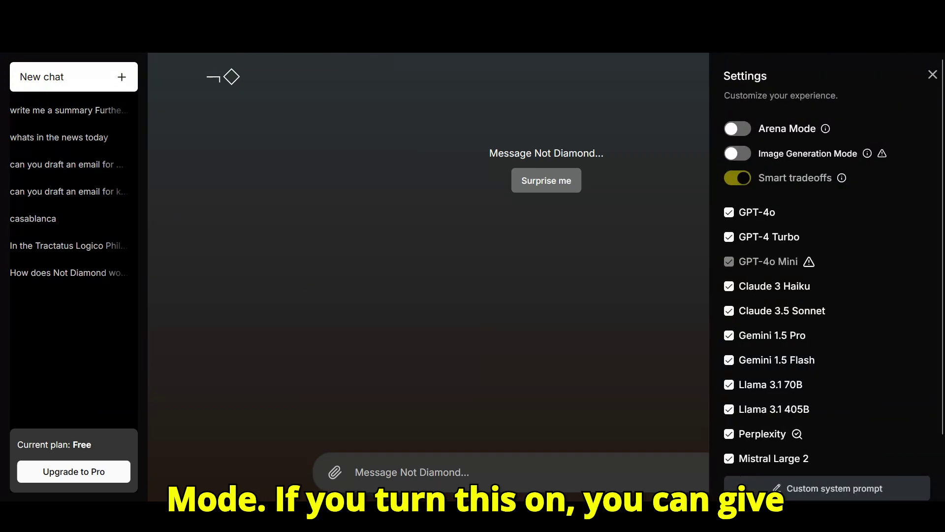
{"action": "left_click", "coordinate": [738, 129]}
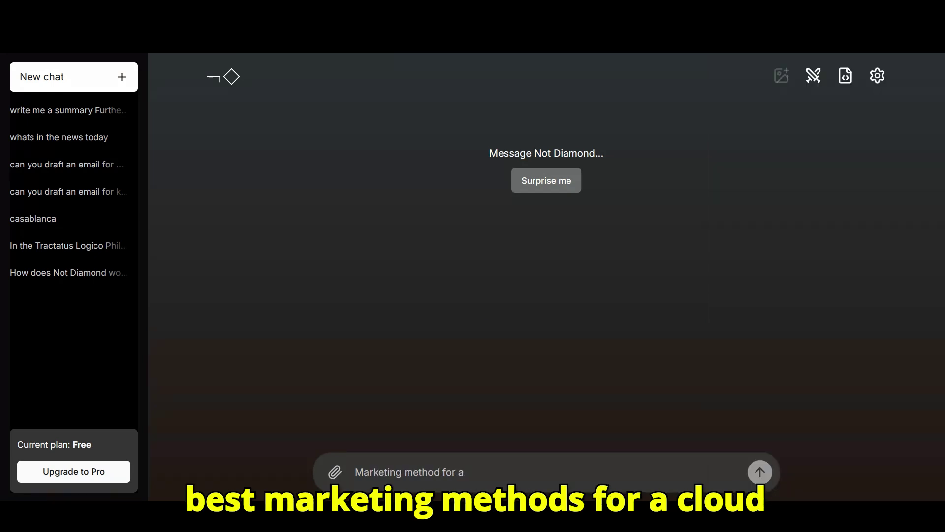
{"action": "type", "text": "cloud kitchen"}
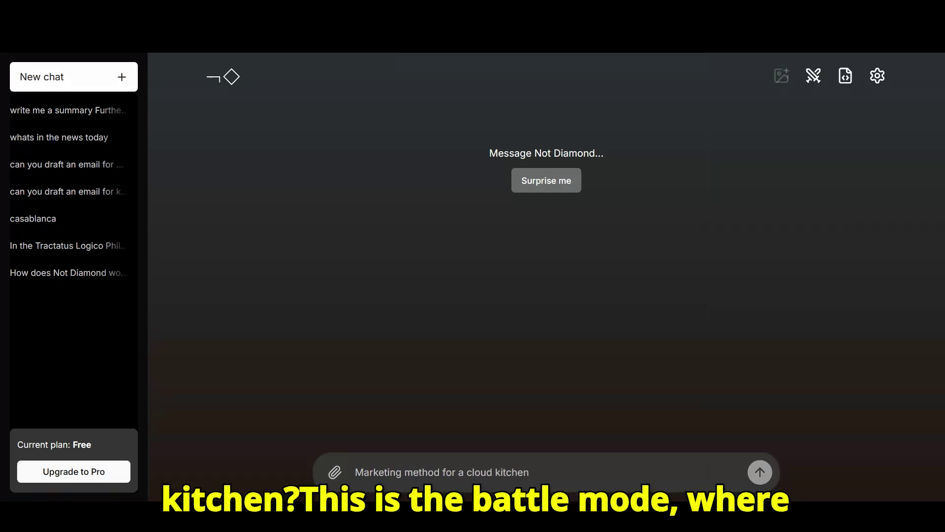
{"action": "key", "text": "Return"}
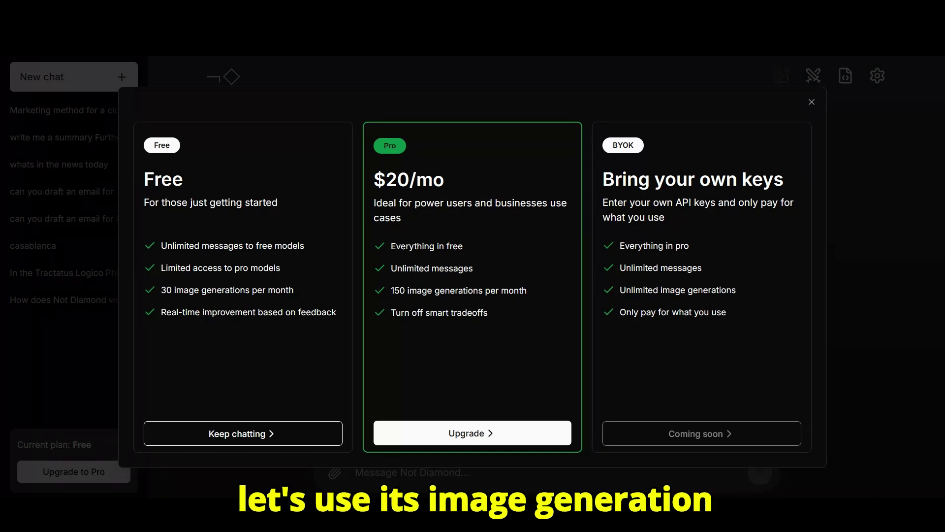
- Paste the prompt describing a Mexican woman with silky black hair and red lipstick, turn on Image Generation Mode, and submit it
{"action": "key", "text": "Escape"}
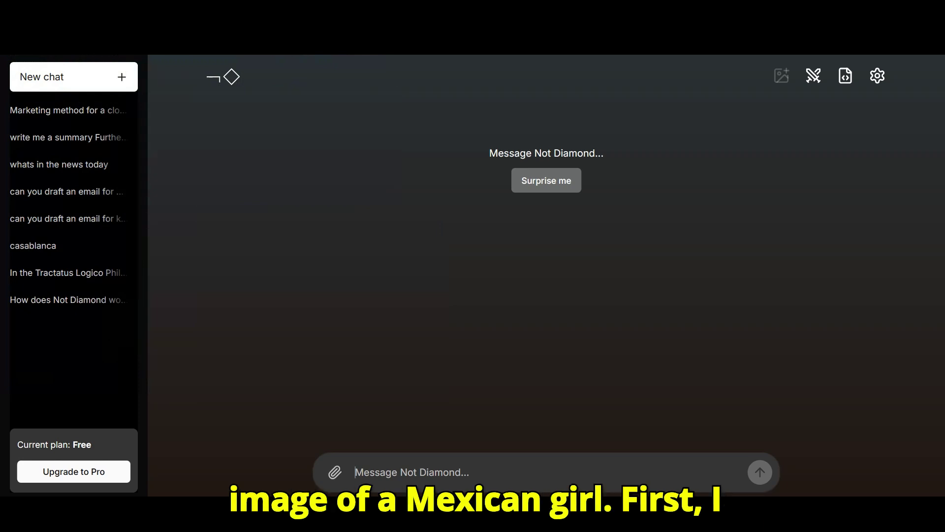
{"action": "right_click", "coordinate": [385, 471]}
{"action": "left_click", "coordinate": [409, 337]}
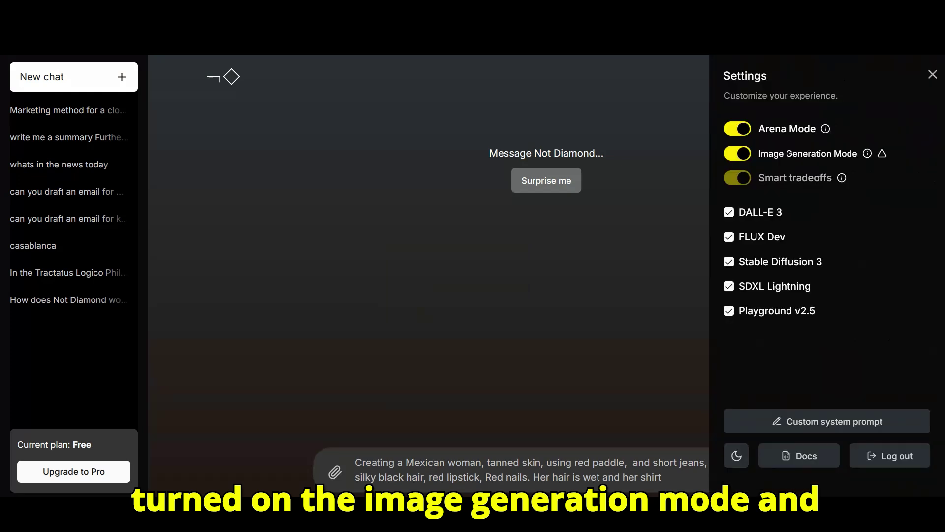
{"action": "key", "text": "Escape"}
{"action": "key", "text": "Return"}
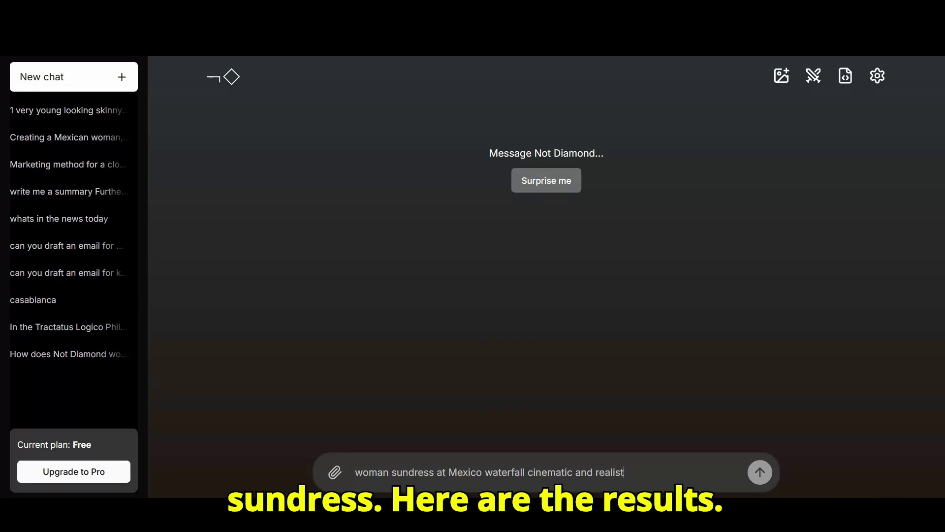
- Generate images from "woman sundress at Mexico waterfall cinematic and realistic" in a new chat and compare the two models' results
{"action": "type", "text": "ic"}
{"action": "key", "text": "Return"}
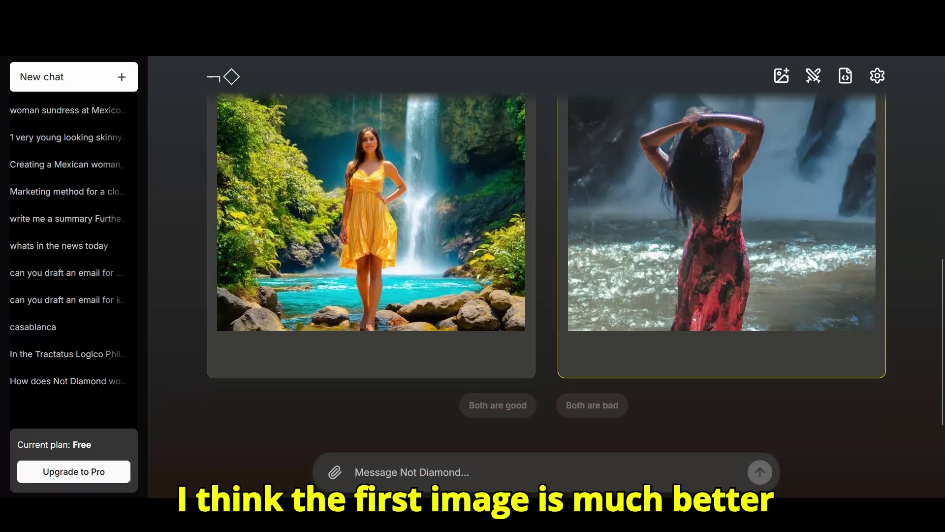
{"action": "left_click", "coordinate": [593, 406]}
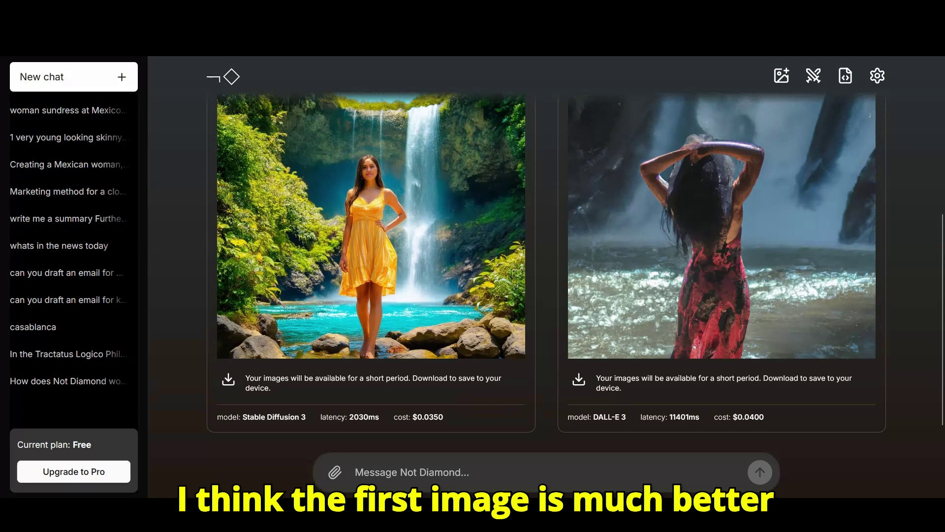
{"action": "scroll", "coordinate": [547, 261], "scroll_direction": "up", "scroll_amount": 2}
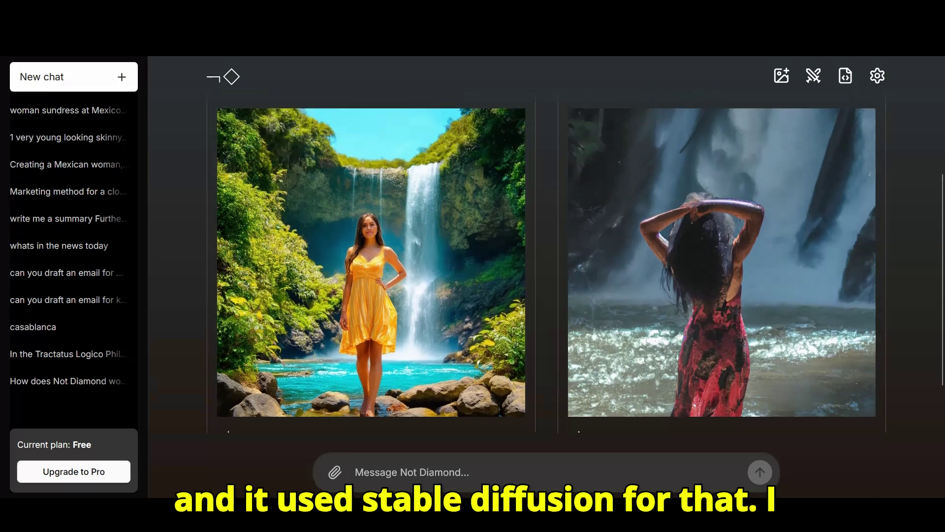
{"action": "scroll", "coordinate": [547, 264], "scroll_direction": "down", "scroll_amount": 1}
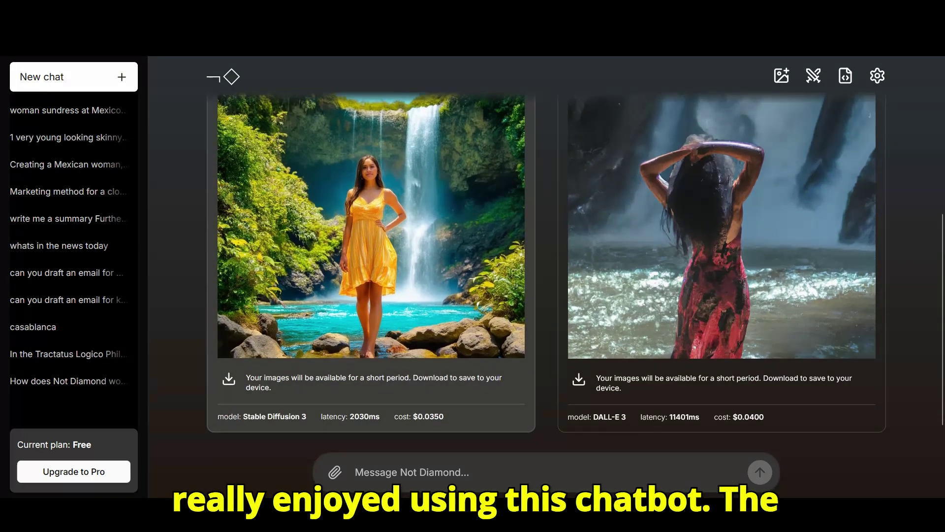
{"action": "scroll", "coordinate": [547, 261], "scroll_direction": "up", "scroll_amount": 2}
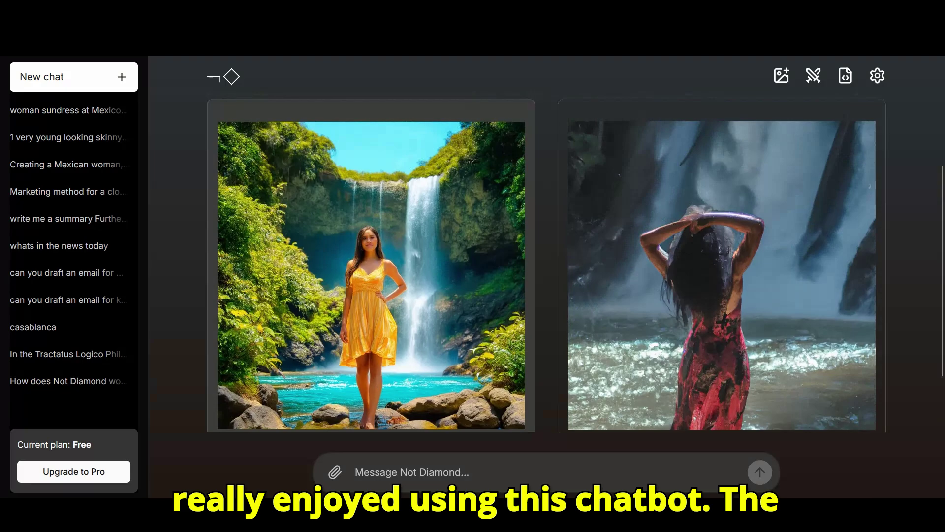